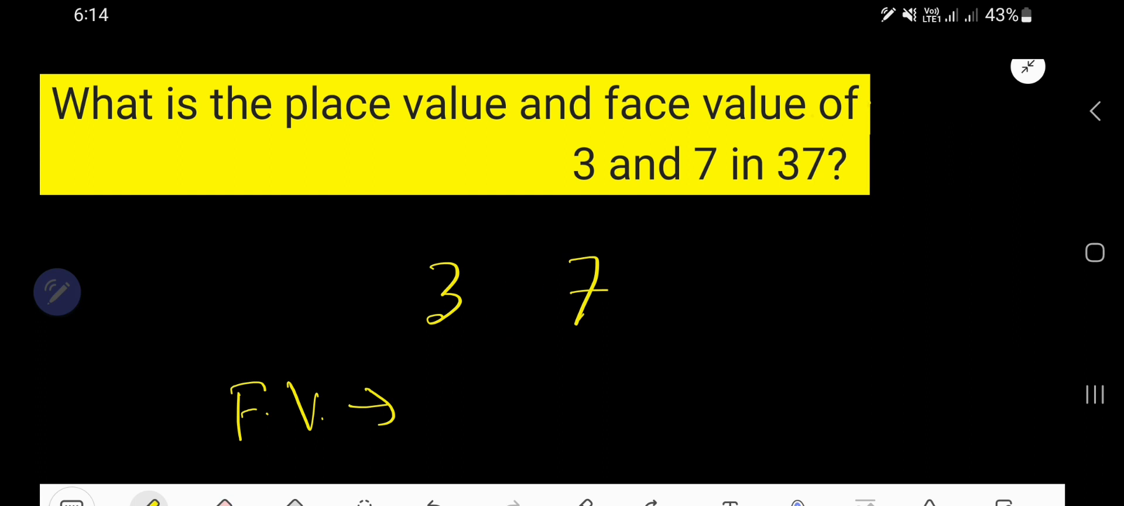
{"action": "left_click_drag", "start_coordinate": [703, 352], "coordinate": [704, 203]}
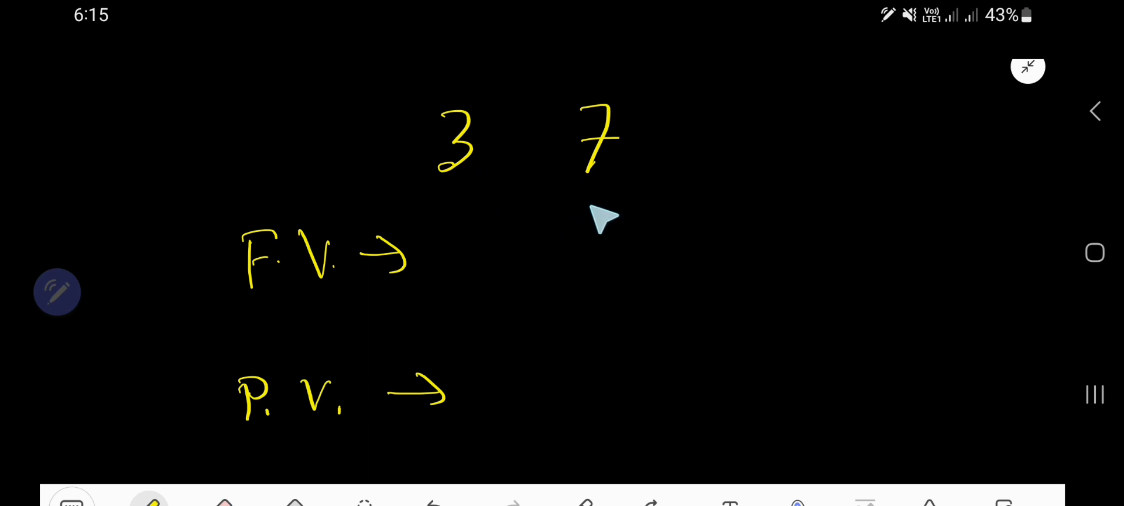
- Handwrite the face values 7 and 3 in the F.V. row under the matching digits
{"action": "left_click_drag", "start_coordinate": [584, 237], "coordinate": [590, 283]}
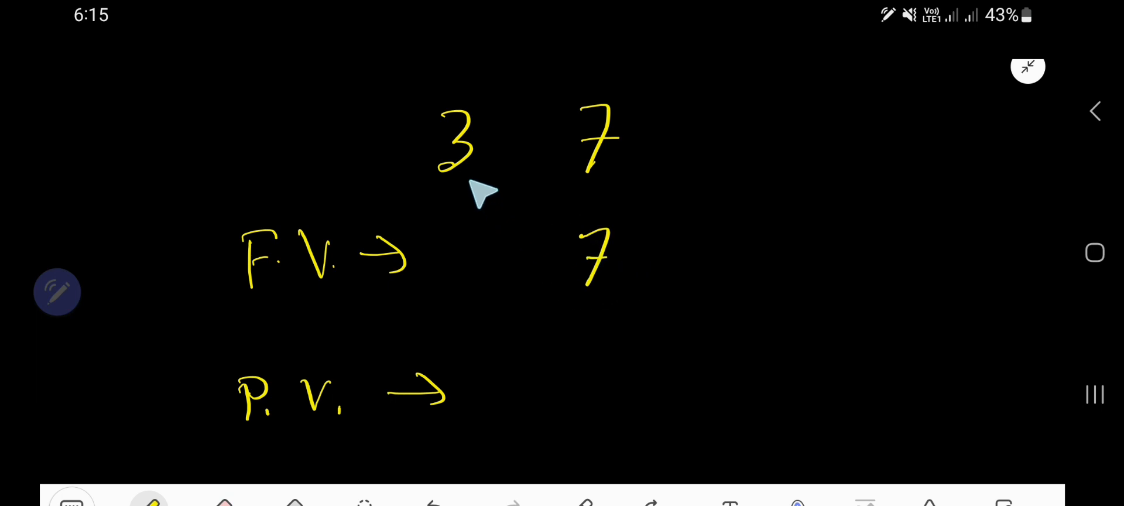
{"action": "left_click_drag", "start_coordinate": [451, 244], "coordinate": [457, 283]}
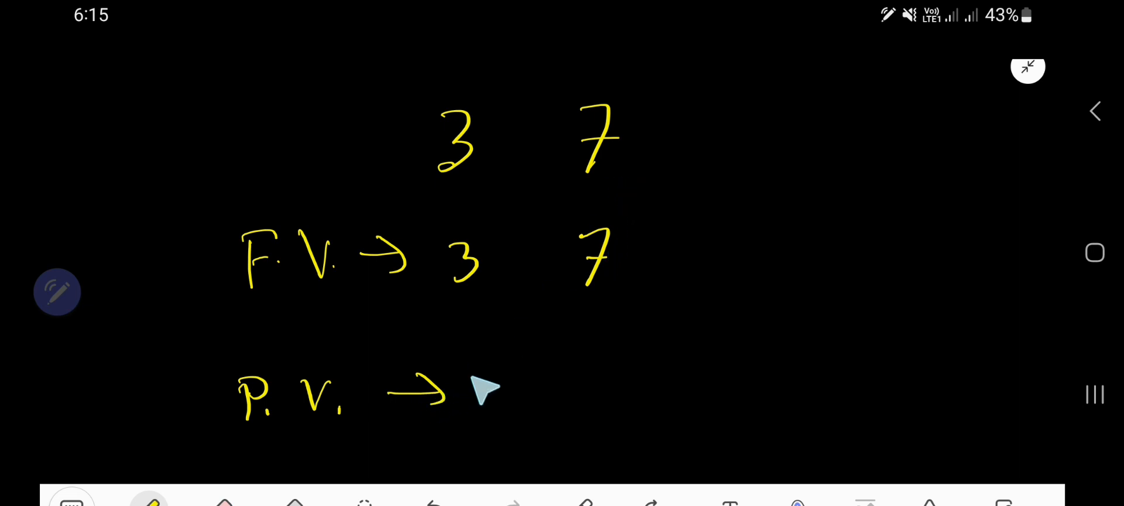
- Bracket the 7 down to the P.V. row and begin its place value as 7×
{"action": "left_click_drag", "start_coordinate": [639, 163], "coordinate": [655, 346]}
{"action": "mouse_move", "coordinate": [607, 380]}
{"action": "left_mouse_down"}
{"action": "mouse_move", "coordinate": [619, 430]}
{"action": "mouse_move", "coordinate": [606, 400]}
{"action": "mouse_move", "coordinate": [672, 427]}
{"action": "left_mouse_up"}
{"action": "left_click_drag", "start_coordinate": [677, 377], "coordinate": [646, 430]}
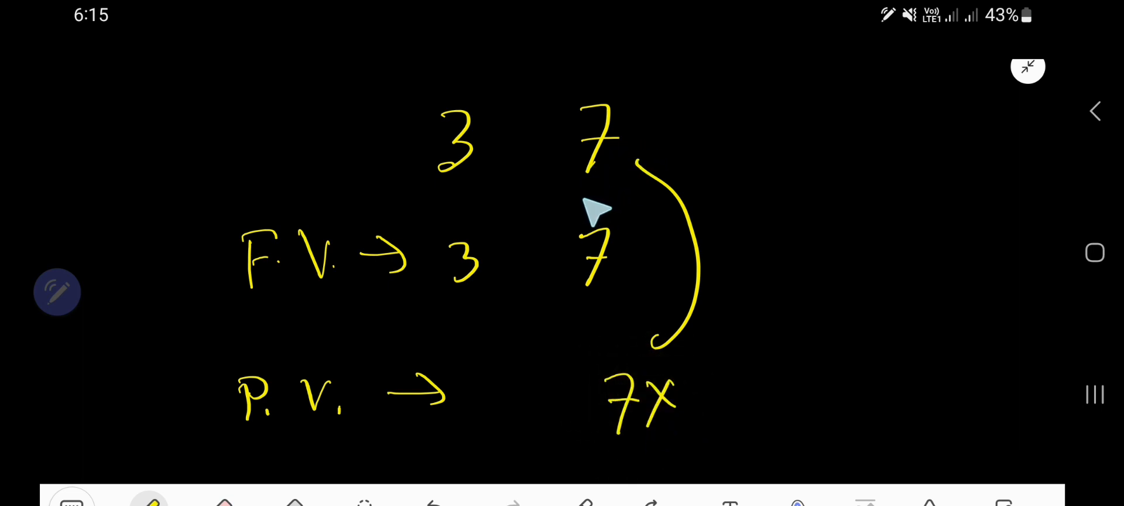
- Label the digit positions with powers of ten: 10⁰ over the 7 and 10¹ over the 3
{"action": "left_click_drag", "start_coordinate": [575, 185], "coordinate": [573, 211]}
{"action": "mouse_move", "coordinate": [587, 184]}
{"action": "left_mouse_down"}
{"action": "mouse_move", "coordinate": [591, 209]}
{"action": "mouse_move", "coordinate": [605, 185]}
{"action": "left_mouse_up"}
{"action": "mouse_move", "coordinate": [457, 189]}
{"action": "left_mouse_down"}
{"action": "mouse_move", "coordinate": [459, 221]}
{"action": "mouse_move", "coordinate": [479, 215]}
{"action": "left_mouse_up"}
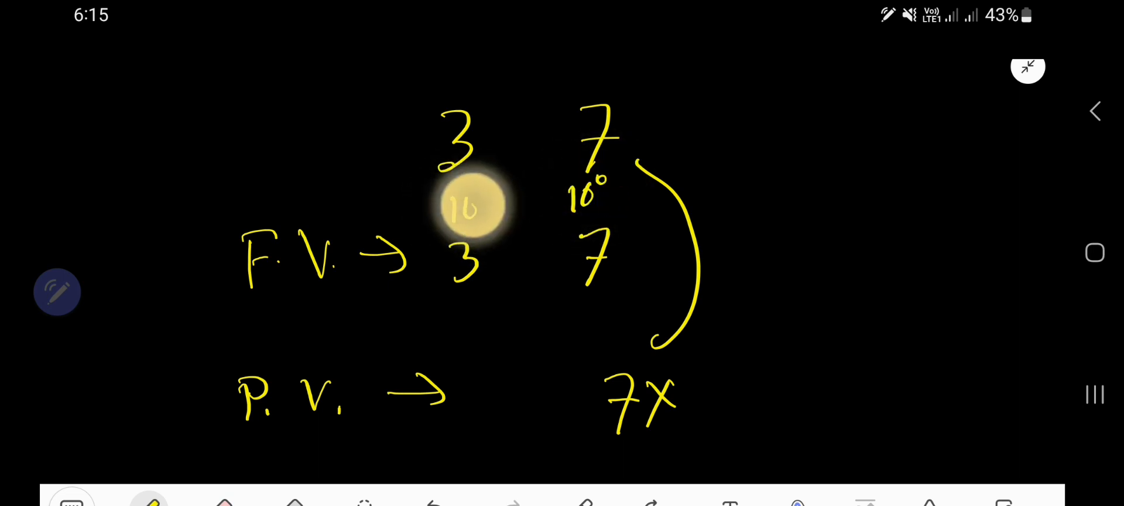
{"action": "left_click_drag", "start_coordinate": [492, 180], "coordinate": [485, 195]}
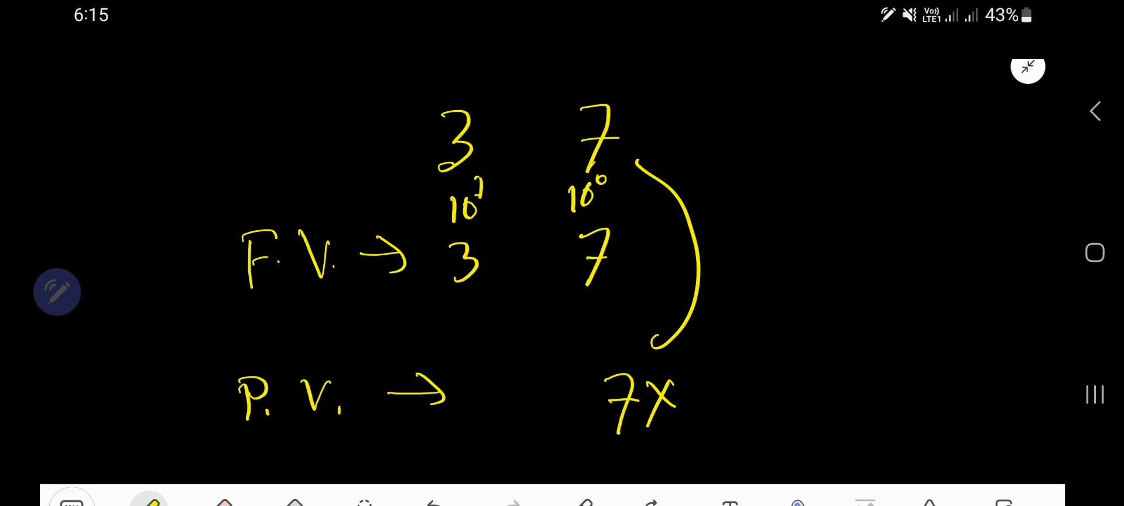
{"action": "left_click", "coordinate": [411, 444]}
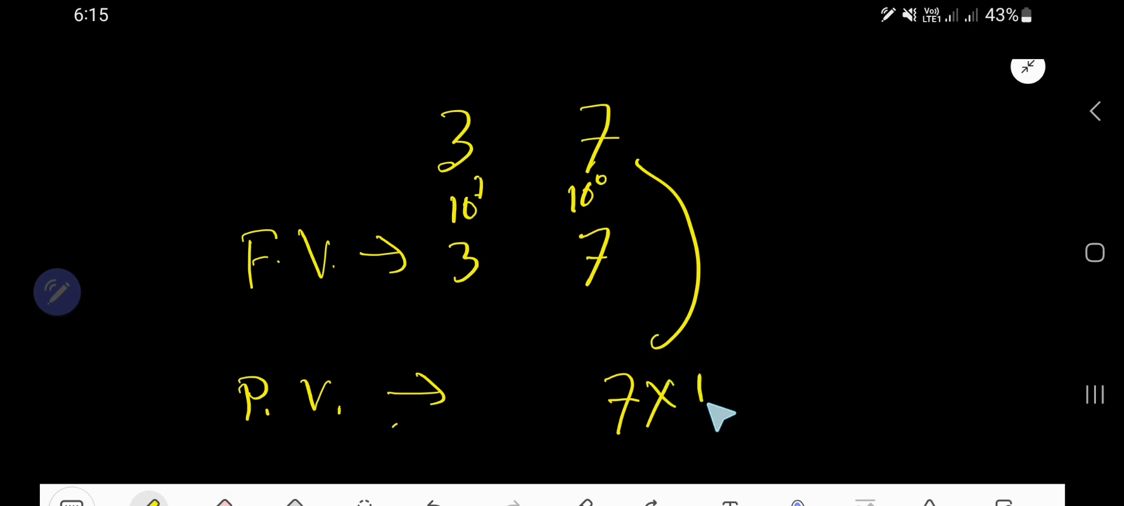
- Complete the place value line 7×10⁰ = 7×1 = 7 and extend the bracket up to the top 7
{"action": "left_click_drag", "start_coordinate": [716, 378], "coordinate": [721, 399]}
{"action": "left_click_drag", "start_coordinate": [731, 347], "coordinate": [736, 358]}
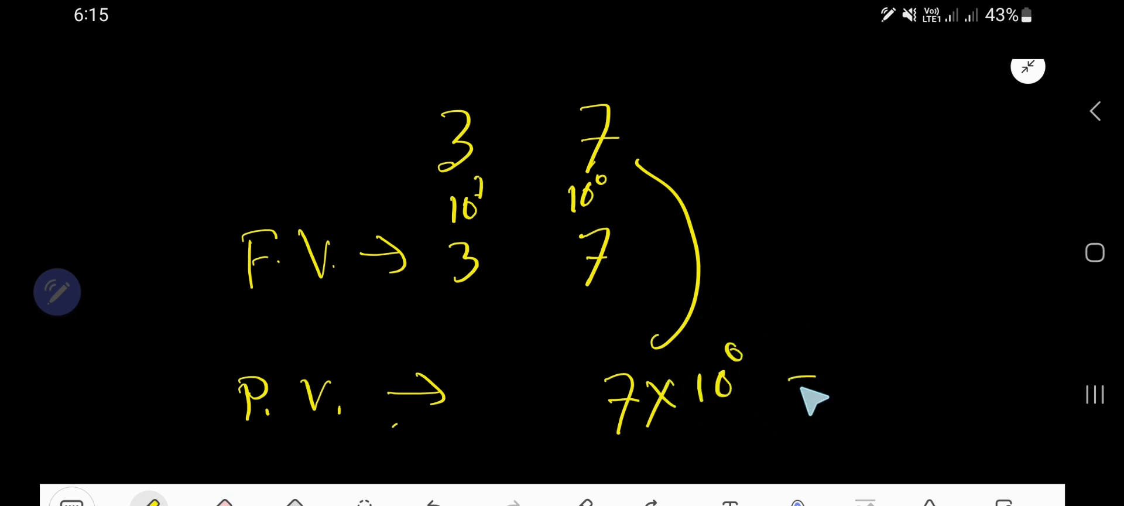
{"action": "left_click_drag", "start_coordinate": [794, 389], "coordinate": [822, 387]}
{"action": "left_click_drag", "start_coordinate": [839, 369], "coordinate": [853, 413]}
{"action": "left_click_drag", "start_coordinate": [883, 369], "coordinate": [914, 395]}
{"action": "left_click_drag", "start_coordinate": [914, 369], "coordinate": [888, 400]}
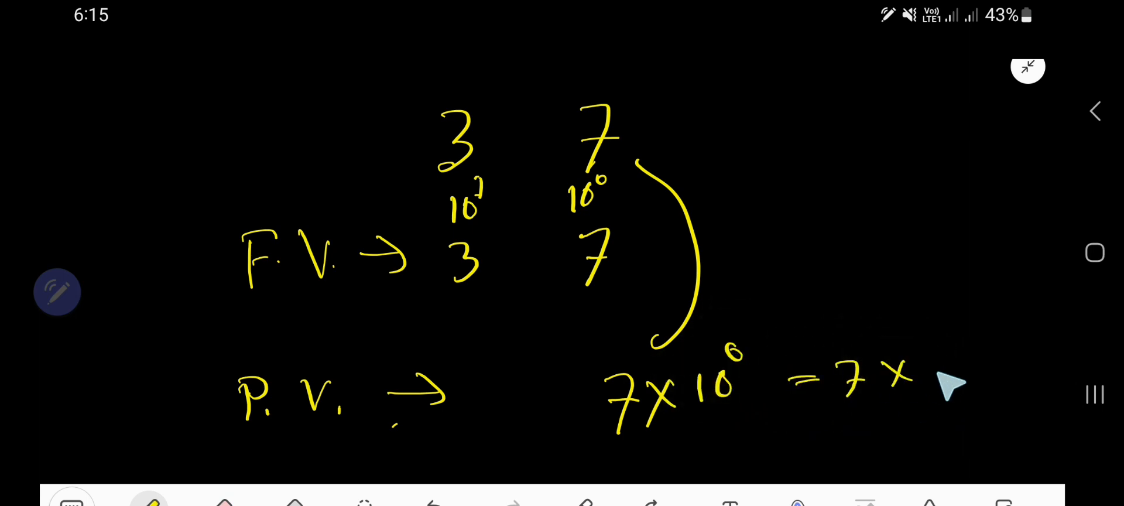
{"action": "left_click_drag", "start_coordinate": [936, 358], "coordinate": [937, 400]}
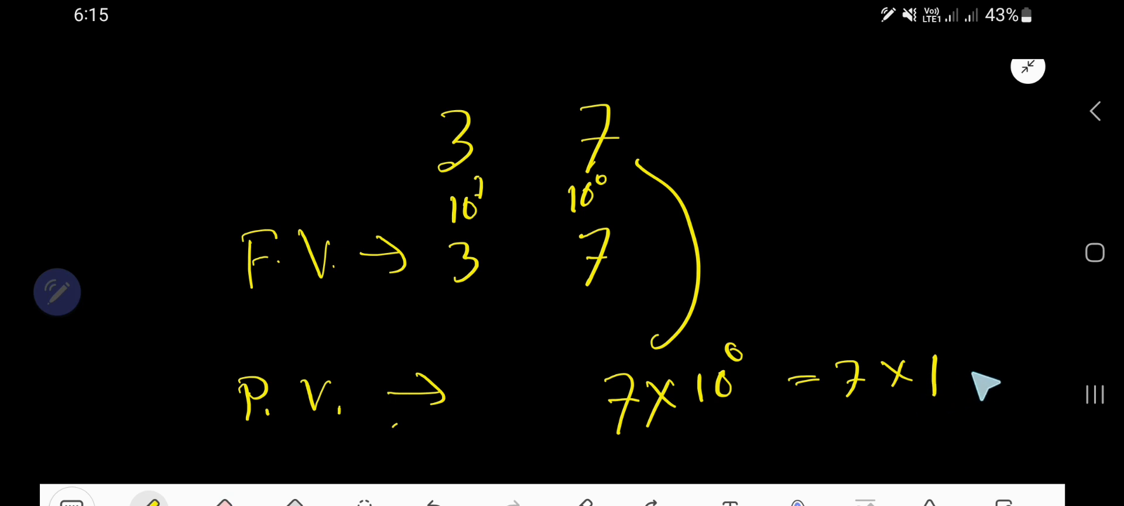
{"action": "mouse_move", "coordinate": [804, 436]}
{"action": "left_mouse_down"}
{"action": "mouse_move", "coordinate": [852, 430]}
{"action": "mouse_move", "coordinate": [888, 453]}
{"action": "left_mouse_up"}
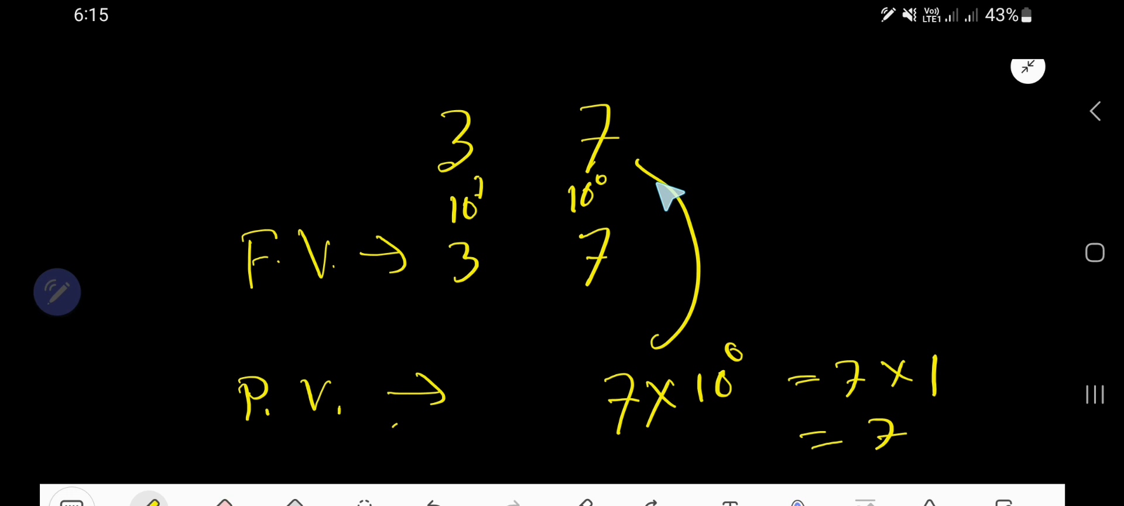
{"action": "left_click_drag", "start_coordinate": [650, 184], "coordinate": [615, 153]}
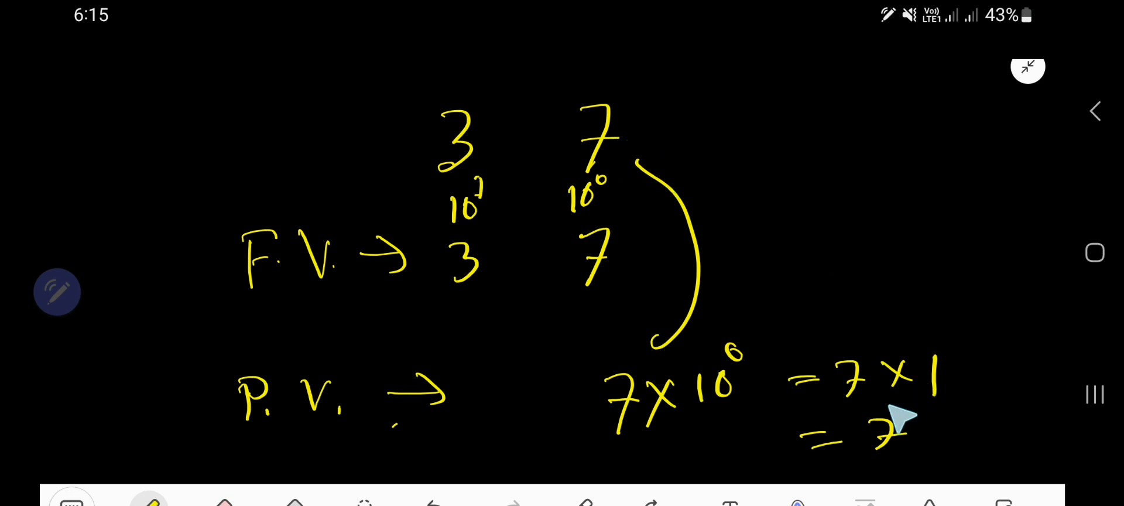
- Bracket the 3 down past the P.V. row and write its place value as 3×10¹
{"action": "mouse_move", "coordinate": [156, 386]}
{"action": "left_mouse_down"}
{"action": "mouse_move", "coordinate": [167, 268]}
{"action": "mouse_move", "coordinate": [154, 326]}
{"action": "left_mouse_up"}
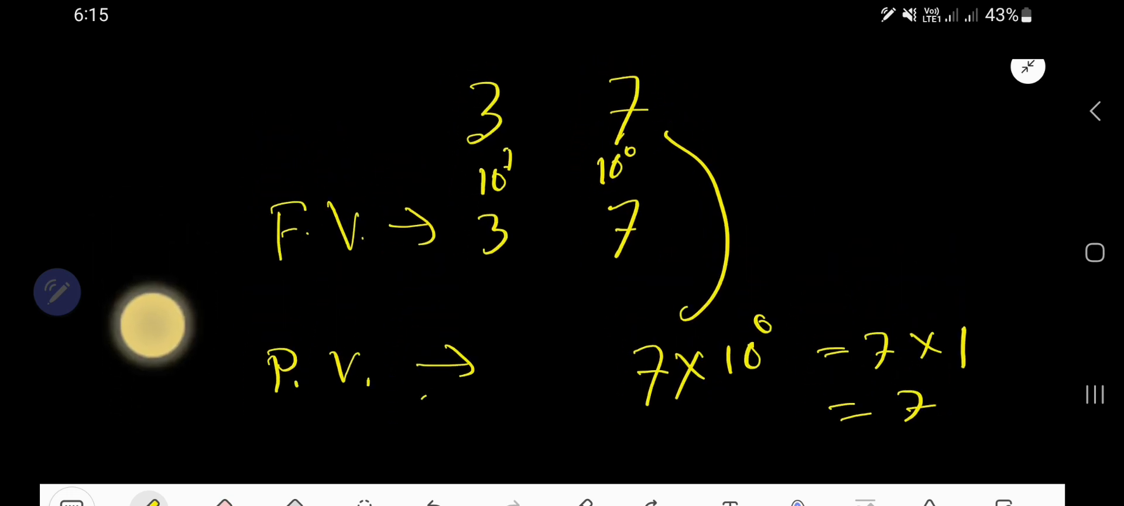
{"action": "scroll", "coordinate": [238, 255], "scroll_direction": "down", "scroll_amount": 3}
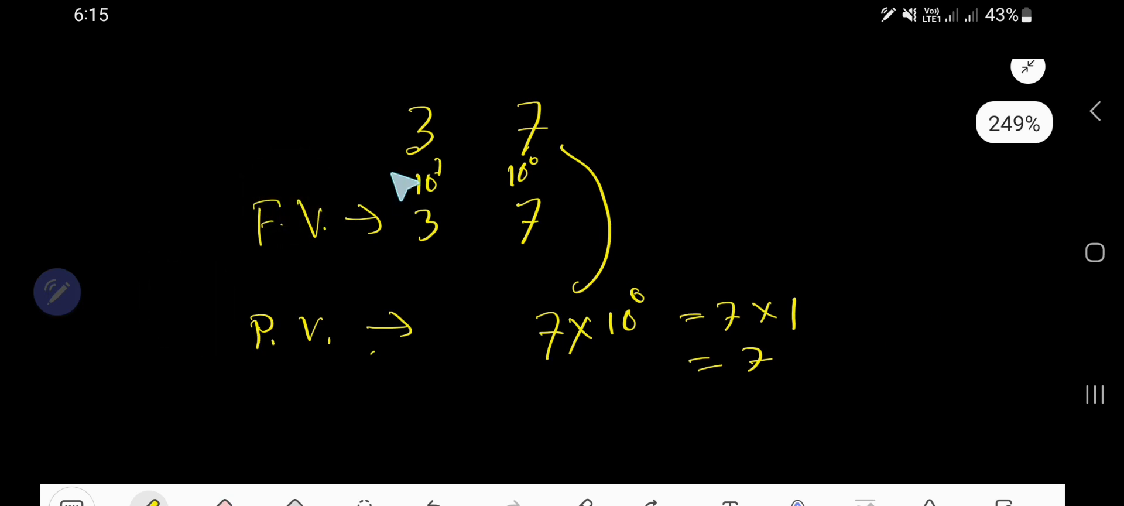
{"action": "left_click_drag", "start_coordinate": [383, 132], "coordinate": [365, 404]}
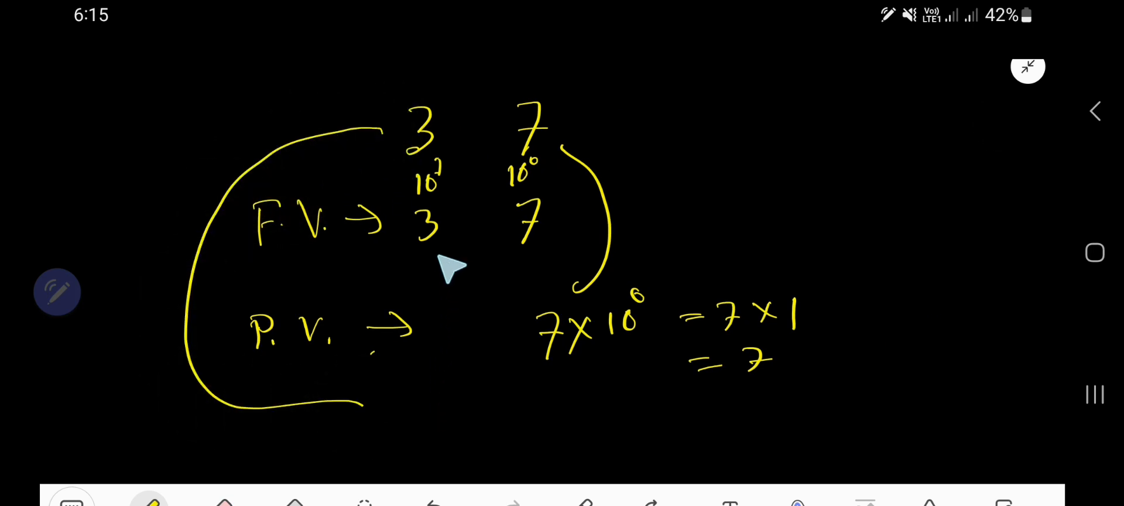
{"action": "left_click_drag", "start_coordinate": [415, 384], "coordinate": [431, 422]}
{"action": "left_click_drag", "start_coordinate": [450, 391], "coordinate": [465, 420]}
{"action": "left_click_drag", "start_coordinate": [463, 391], "coordinate": [450, 420]}
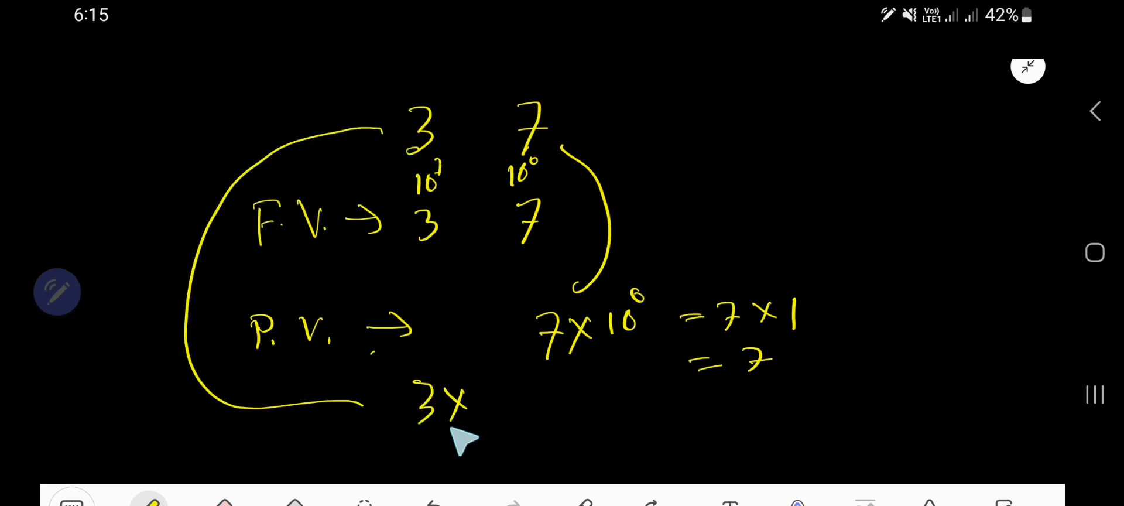
{"action": "mouse_move", "coordinate": [497, 369]}
{"action": "left_mouse_down"}
{"action": "mouse_move", "coordinate": [502, 413]}
{"action": "mouse_move", "coordinate": [517, 418]}
{"action": "mouse_move", "coordinate": [521, 383]}
{"action": "left_mouse_up"}
- Continue the working with 3×10 and the result = 30 below it
{"action": "left_click_drag", "start_coordinate": [615, 351], "coordinate": [615, 233]}
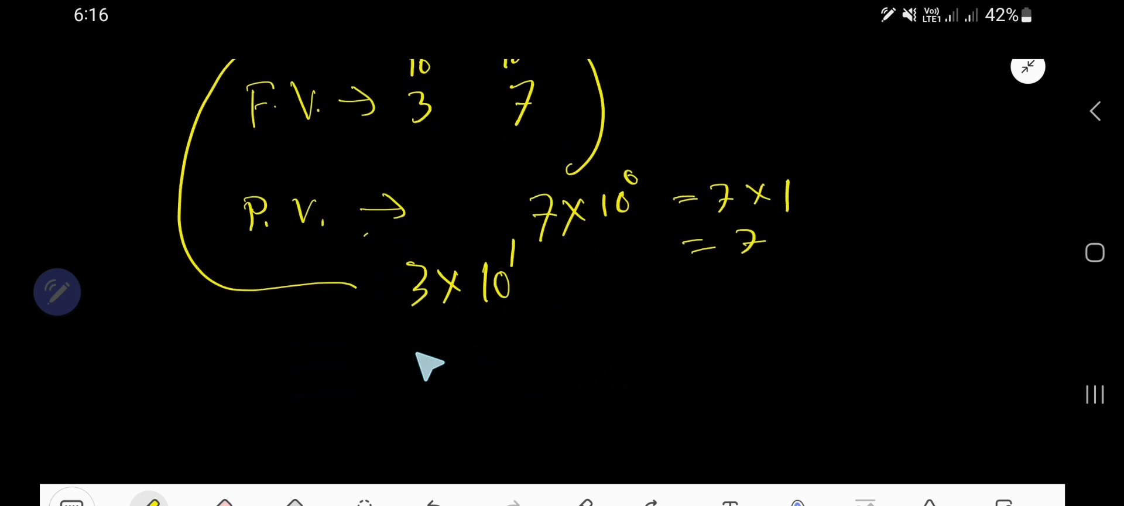
{"action": "left_click_drag", "start_coordinate": [414, 343], "coordinate": [429, 382]}
{"action": "left_click_drag", "start_coordinate": [448, 351], "coordinate": [470, 378]}
{"action": "left_click_drag", "start_coordinate": [470, 351], "coordinate": [450, 378]}
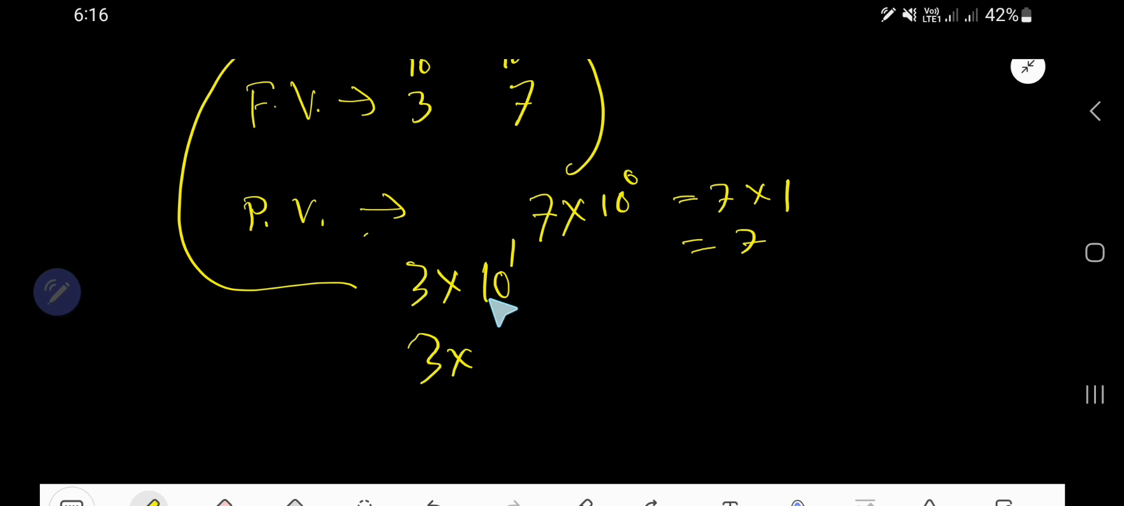
{"action": "mouse_move", "coordinate": [497, 343]}
{"action": "left_mouse_down"}
{"action": "mouse_move", "coordinate": [499, 383]}
{"action": "mouse_move", "coordinate": [525, 373]}
{"action": "left_mouse_up"}
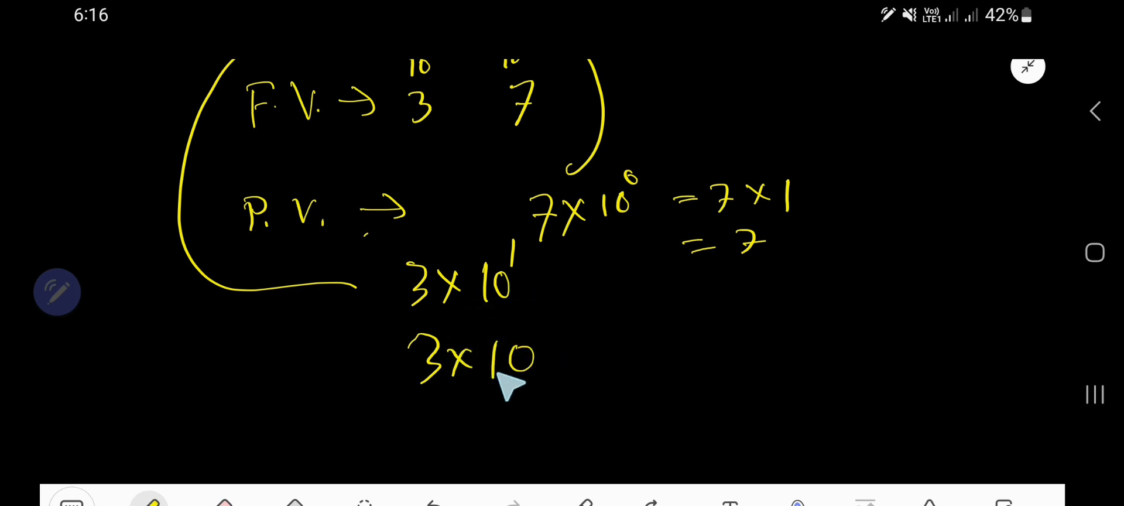
{"action": "left_click_drag", "start_coordinate": [420, 424], "coordinate": [448, 422]}
{"action": "left_click_drag", "start_coordinate": [420, 435], "coordinate": [474, 448]}
{"action": "left_click_drag", "start_coordinate": [513, 422], "coordinate": [519, 439]}
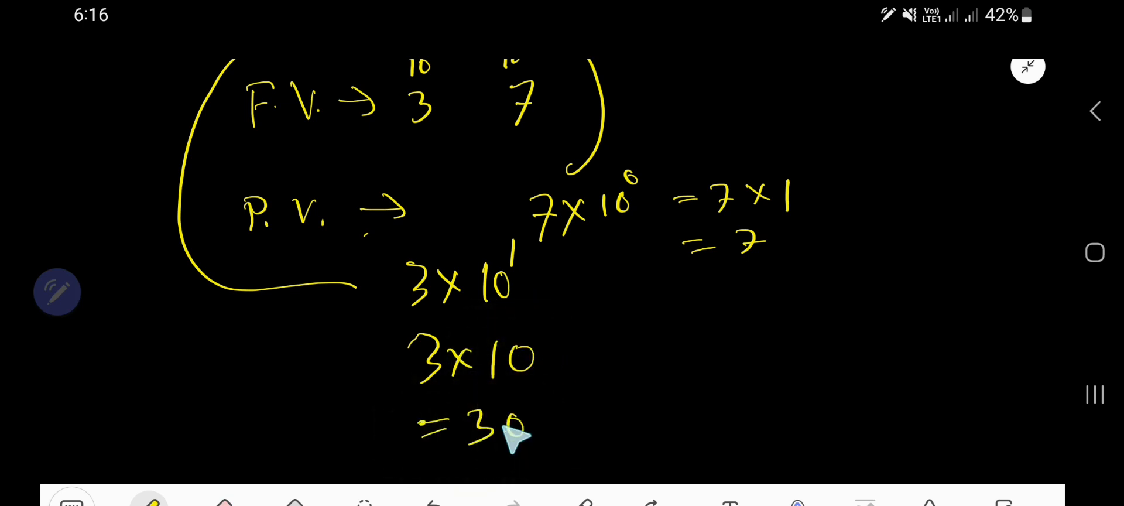
{"action": "left_click_drag", "start_coordinate": [685, 351], "coordinate": [686, 483]}
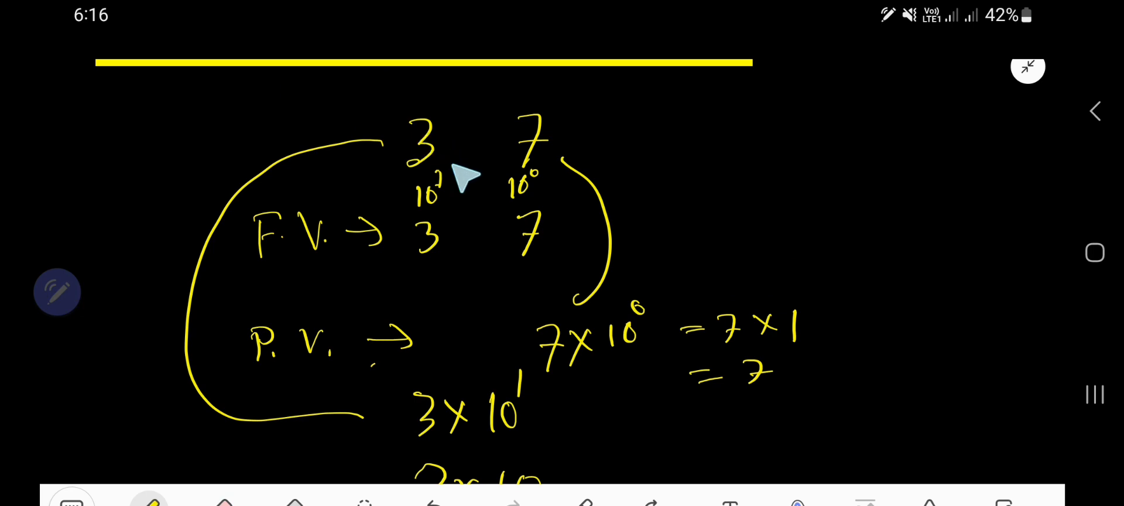
- Note beside the 7 that it means 7 ones, or 7
{"action": "mouse_move", "coordinate": [592, 131]}
{"action": "left_mouse_down"}
{"action": "mouse_move", "coordinate": [690, 131]}
{"action": "mouse_move", "coordinate": [668, 154]}
{"action": "left_mouse_up"}
{"action": "left_click_drag", "start_coordinate": [718, 118], "coordinate": [733, 163]}
{"action": "mouse_move", "coordinate": [791, 132]}
{"action": "left_mouse_down"}
{"action": "mouse_move", "coordinate": [795, 149]}
{"action": "mouse_move", "coordinate": [879, 167]}
{"action": "mouse_move", "coordinate": [988, 144]}
{"action": "mouse_move", "coordinate": [989, 162]}
{"action": "left_mouse_up"}
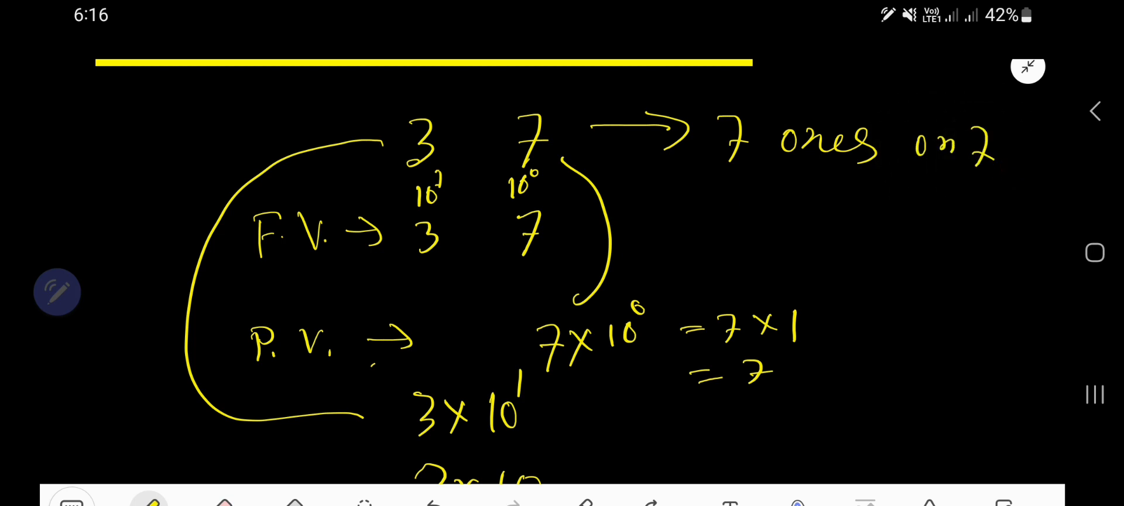
- Draw a line from the 3 and note that it means 3 tens, or 30
{"action": "left_click_drag", "start_coordinate": [439, 131], "coordinate": [812, 241]}
{"action": "mouse_move", "coordinate": [853, 203]}
{"action": "left_mouse_down"}
{"action": "mouse_move", "coordinate": [879, 233]}
{"action": "mouse_move", "coordinate": [944, 246]}
{"action": "left_mouse_up"}
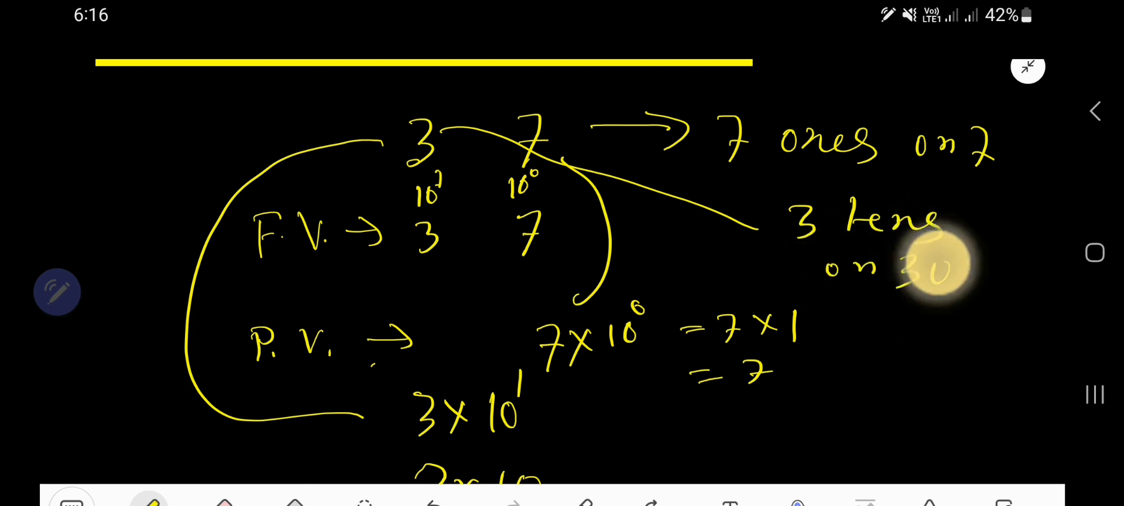